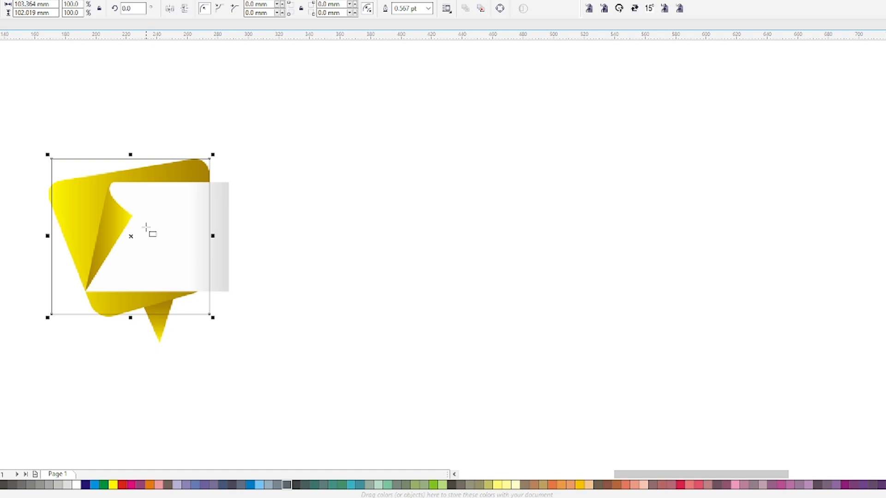
Round the square's corners to about 10.3 mm and move it to the empty area beside the yellow banner.
{"action": "key", "text": "F10"}
{"action": "left_click_drag", "start_coordinate": [209, 158], "coordinate": [215, 175]}
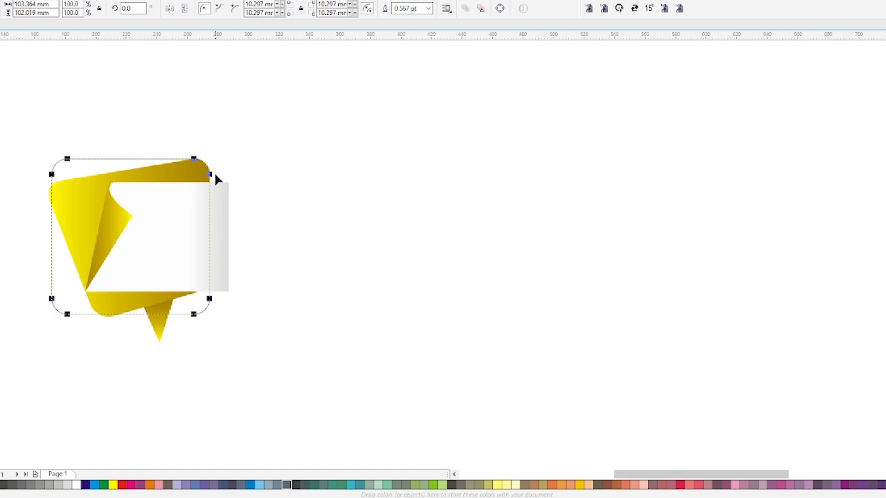
{"action": "key", "text": "space"}
{"action": "left_click_drag", "start_coordinate": [128, 220], "coordinate": [392, 236]}
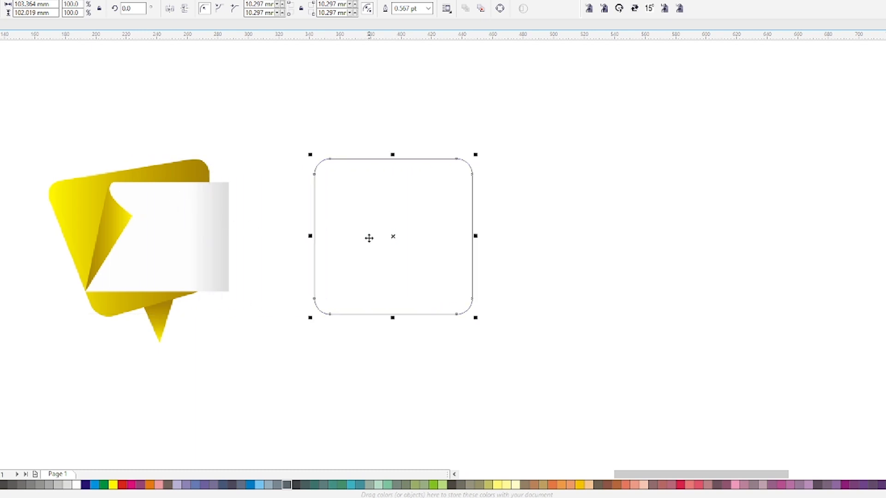
Convert the rounded square to curves and reshape it, moving its upper-left corner outward and down and its lower-right corner inward.
{"action": "right_click", "coordinate": [369, 238]}
{"action": "left_click", "coordinate": [406, 270]}
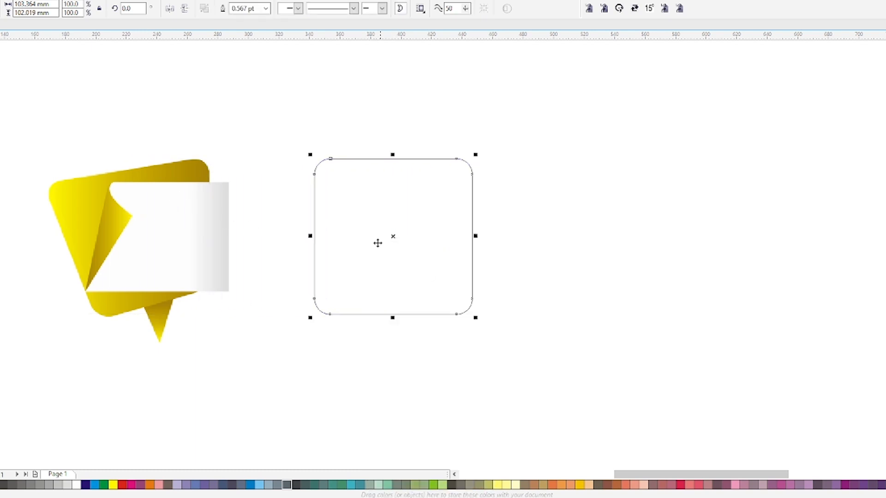
{"action": "key", "text": "F10"}
{"action": "left_click_drag", "start_coordinate": [342, 165], "coordinate": [281, 199]}
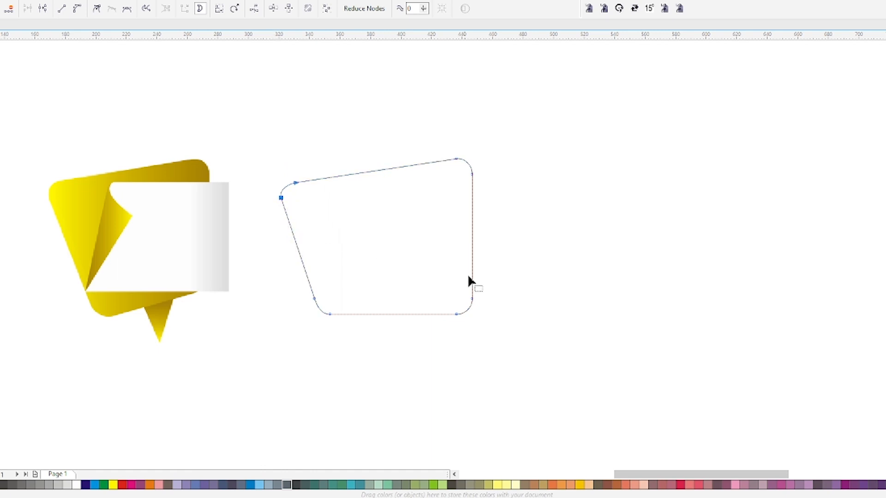
{"action": "left_click_drag", "start_coordinate": [477, 288], "coordinate": [445, 314]}
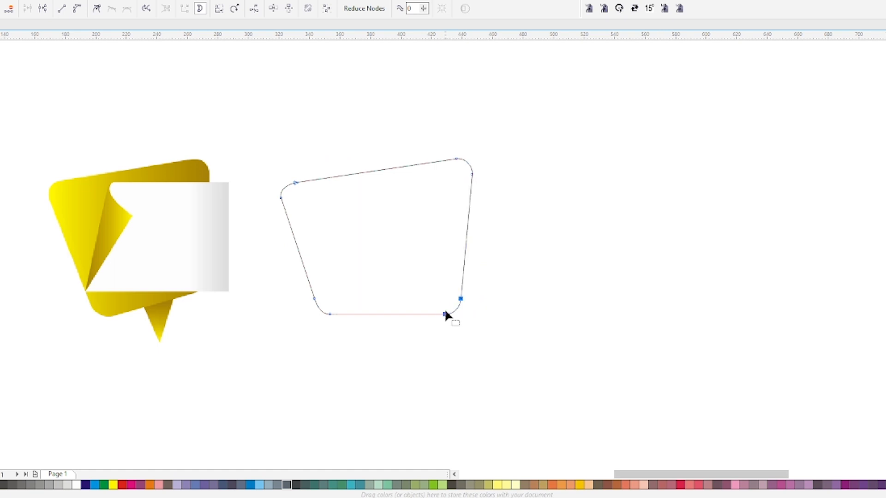
{"action": "key", "text": "space"}
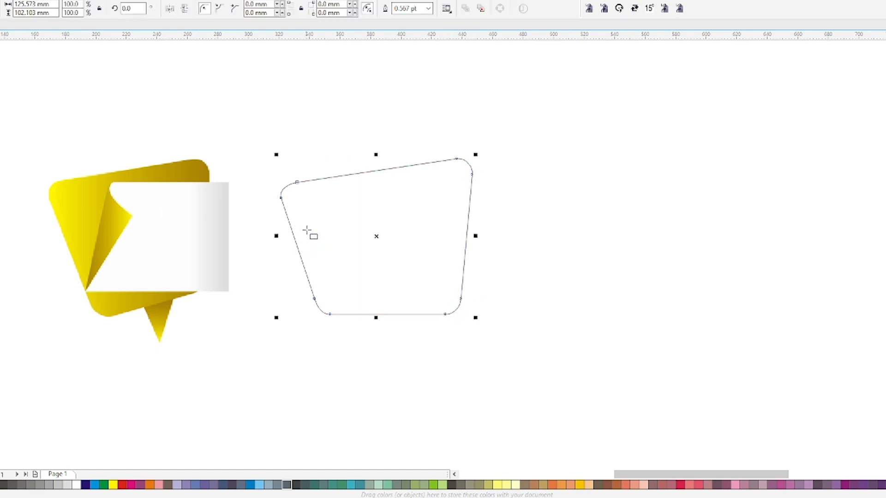
Draw a rectangle about 131 × 66 mm across the outline, with its lower-left corner on the outline's left edge and its right part extending beyond it.
{"action": "key", "text": "F6"}
{"action": "mouse_move", "coordinate": [323, 199]}
{"action": "left_mouse_down"}
{"action": "mouse_move", "coordinate": [323, 230]}
{"action": "mouse_move", "coordinate": [445, 290]}
{"action": "mouse_move", "coordinate": [577, 280]}
{"action": "mouse_move", "coordinate": [575, 300]}
{"action": "mouse_move", "coordinate": [522, 300]}
{"action": "left_mouse_up"}
{"action": "left_click_drag", "start_coordinate": [322, 299], "coordinate": [314, 299]}
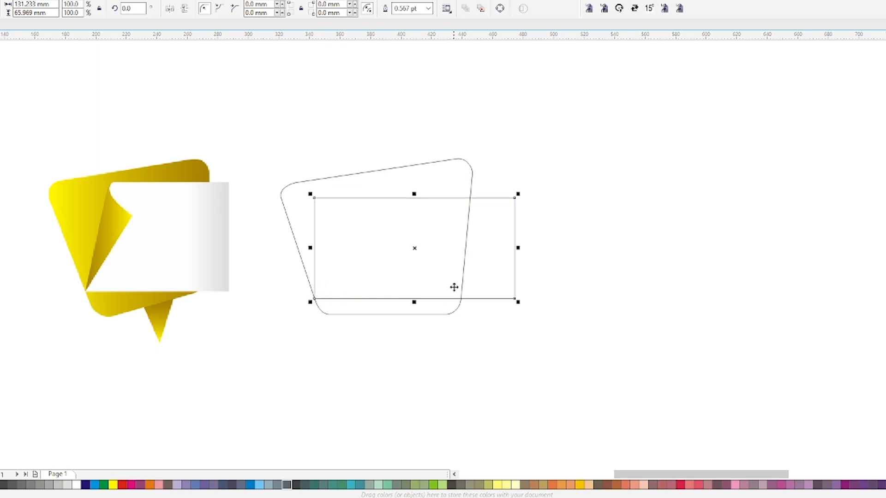
Raise the back outline's lower-right corner to the rectangle's bottom edge and pull its lower-left corner slightly down.
{"action": "double_click", "coordinate": [445, 314]}
{"action": "left_click_drag", "start_coordinate": [431, 285], "coordinate": [462, 284]}
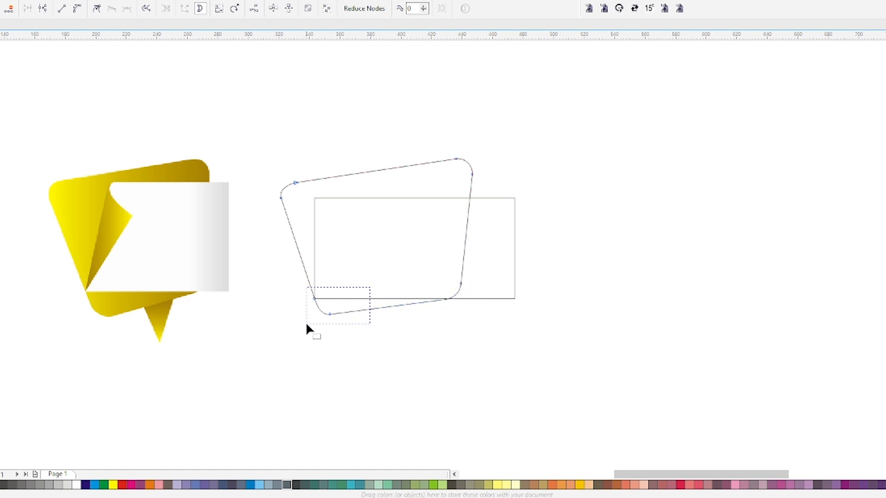
{"action": "left_click_drag", "start_coordinate": [326, 315], "coordinate": [332, 324]}
{"action": "key", "text": "space"}
{"action": "left_click_drag", "start_coordinate": [329, 280], "coordinate": [322, 296]}
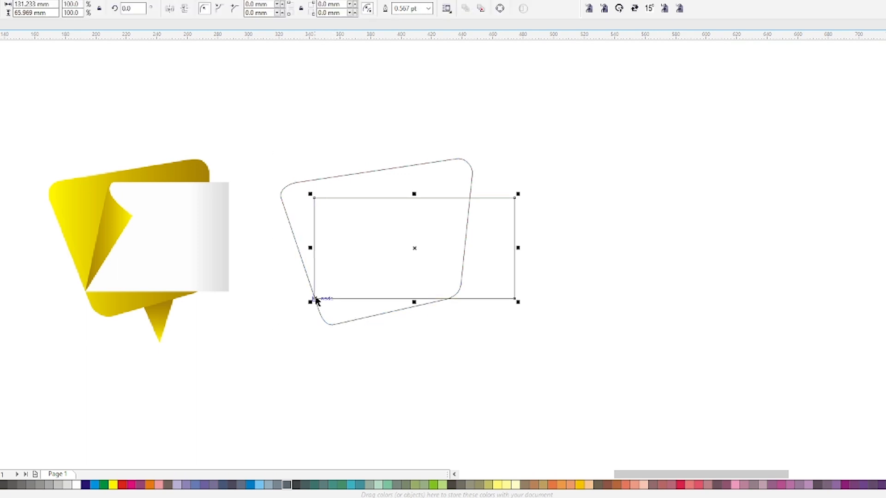
Convert the rectangle to curves and shift its upper-left node inward along the top edge to slant the left side.
{"action": "key", "text": "space"}
{"action": "left_click", "coordinate": [422, 317]}
{"action": "left_click", "coordinate": [353, 251]}
{"action": "key", "text": "space"}
{"action": "left_click_drag", "start_coordinate": [314, 198], "coordinate": [347, 199]}
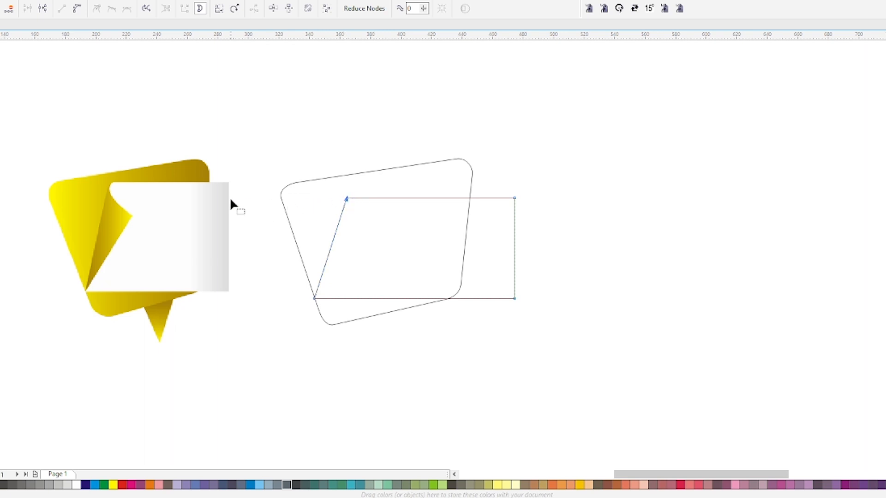
{"action": "key", "text": "space"}
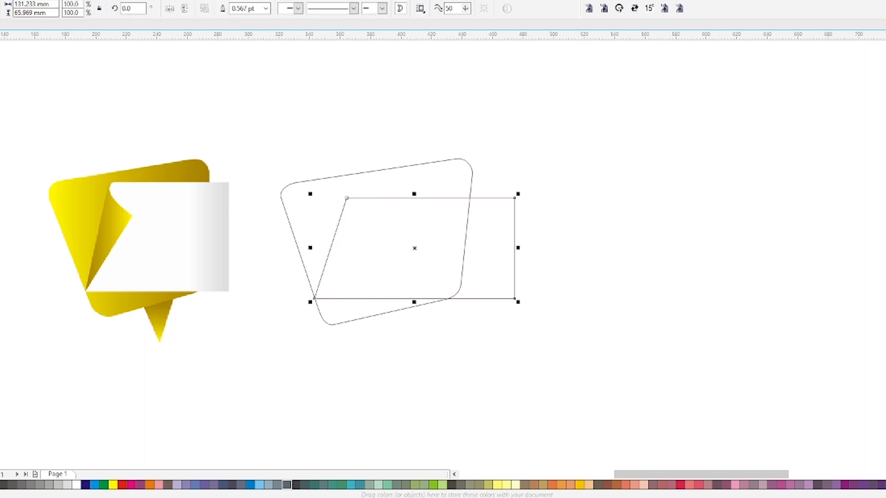
Draw a closed fold shape about 35 × 65 mm along the panel's slanted side, with a curved upper edge and a point at the lower-left corner.
{"action": "left_click", "coordinate": [1, 98]}
{"action": "left_click", "coordinate": [3, 132]}
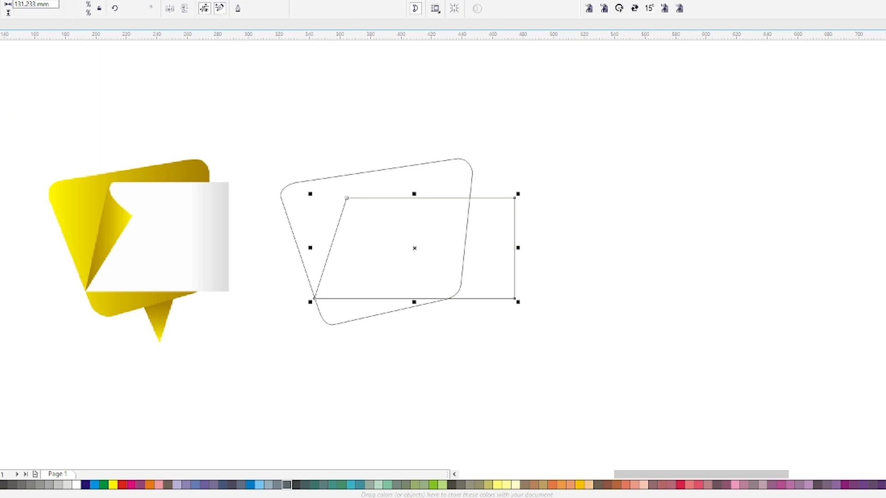
{"action": "left_click", "coordinate": [367, 225]}
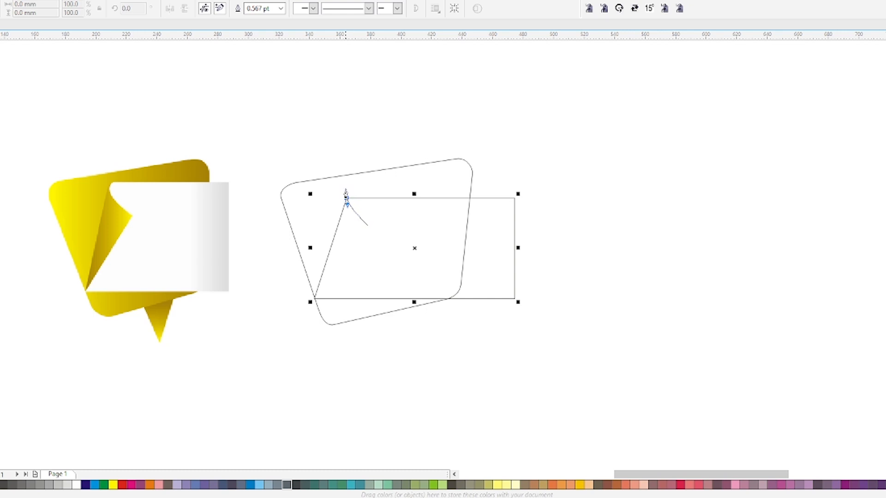
{"action": "left_click_drag", "start_coordinate": [346, 198], "coordinate": [360, 174]}
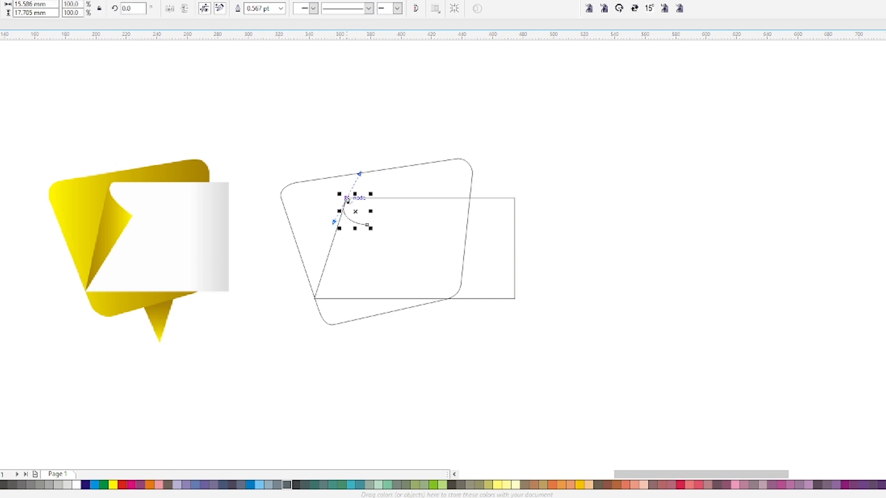
{"action": "left_click", "coordinate": [313, 298]}
{"action": "left_click", "coordinate": [366, 225]}
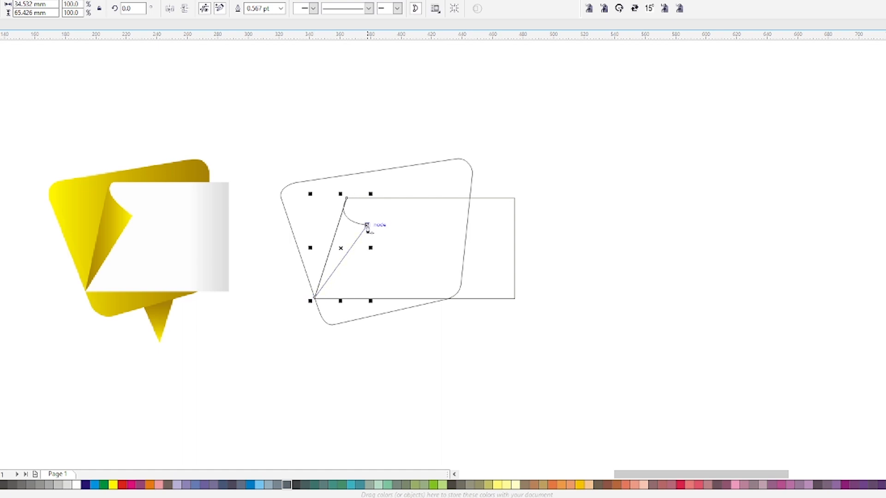
Add a node on the panel's top edge near its upper-left corner and bend the short corner segment into a curve.
{"action": "scroll", "coordinate": [352, 220], "scroll_direction": "up", "scroll_amount": 2}
{"action": "key", "text": "F10"}
{"action": "left_click_drag", "start_coordinate": [349, 221], "coordinate": [356, 222]}
{"action": "left_click", "coordinate": [344, 191]}
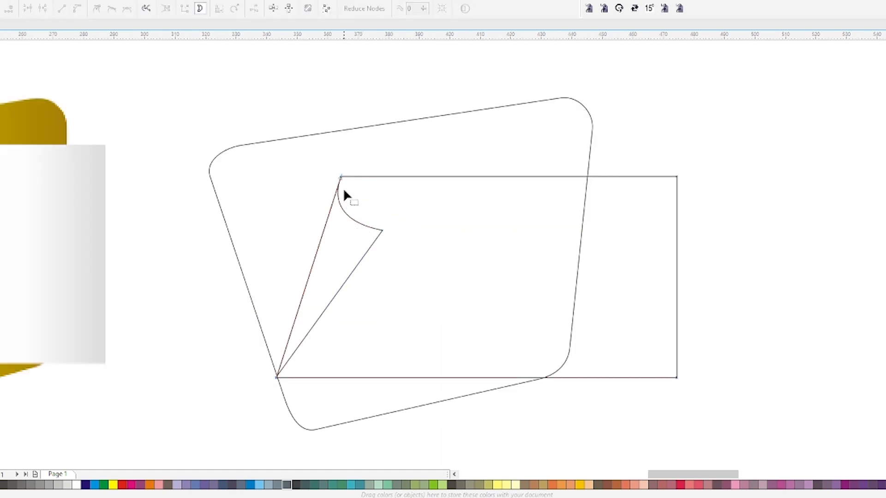
{"action": "left_click", "coordinate": [368, 178]}
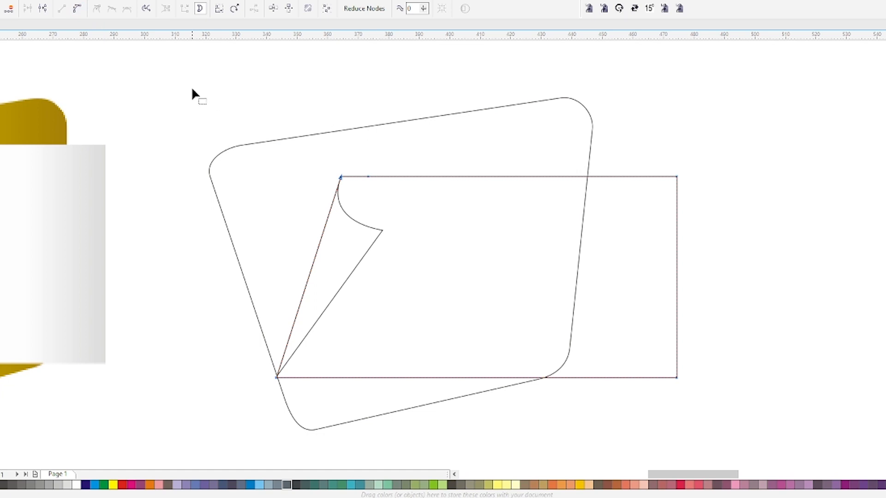
{"action": "left_click", "coordinate": [77, 8]}
{"action": "left_click", "coordinate": [368, 176]}
{"action": "left_click_drag", "start_coordinate": [348, 176], "coordinate": [698, 196]}
Adjust the node and curve handles at the panel's upper-left corner to form a smooth rounded bend flowing into the top edge.
{"action": "scroll", "coordinate": [379, 181], "scroll_direction": "up", "scroll_amount": 2}
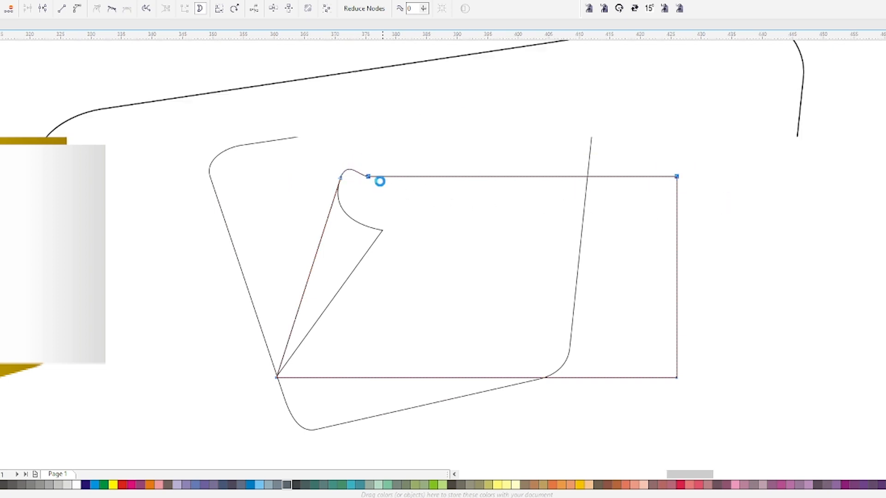
{"action": "scroll", "coordinate": [379, 181], "scroll_direction": "up", "scroll_amount": 1}
{"action": "mouse_move", "coordinate": [328, 163]}
{"action": "left_mouse_down"}
{"action": "mouse_move", "coordinate": [328, 142]}
{"action": "mouse_move", "coordinate": [326, 155]}
{"action": "left_mouse_up"}
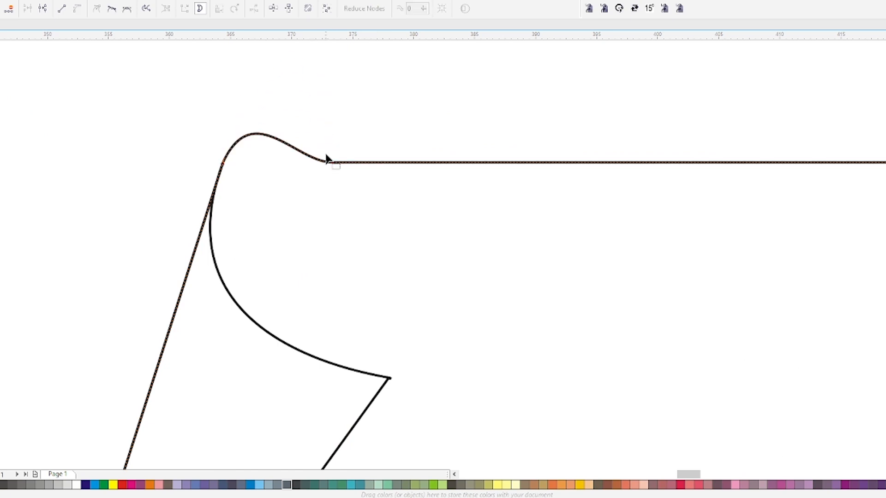
{"action": "scroll", "coordinate": [326, 183], "scroll_direction": "down", "scroll_amount": 1}
{"action": "scroll", "coordinate": [344, 178], "scroll_direction": "down", "scroll_amount": 1}
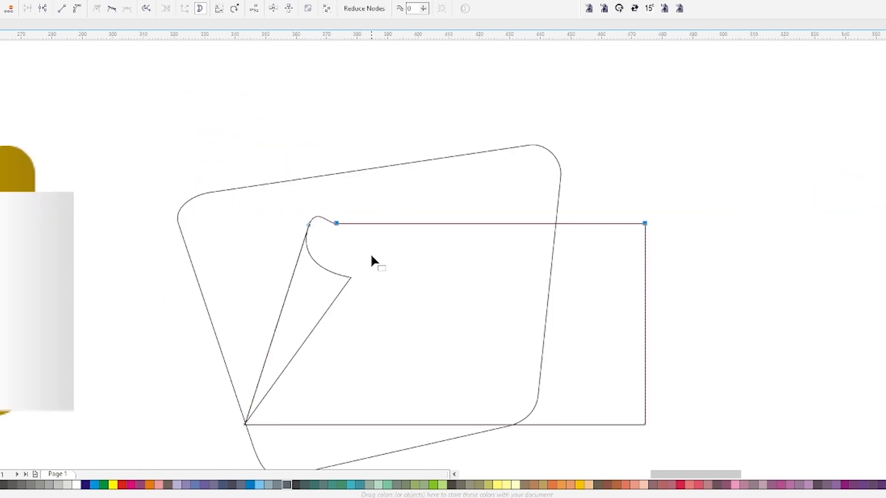
{"action": "left_click_drag", "start_coordinate": [336, 224], "coordinate": [333, 217]}
{"action": "scroll", "coordinate": [333, 217], "scroll_direction": "up", "scroll_amount": 1}
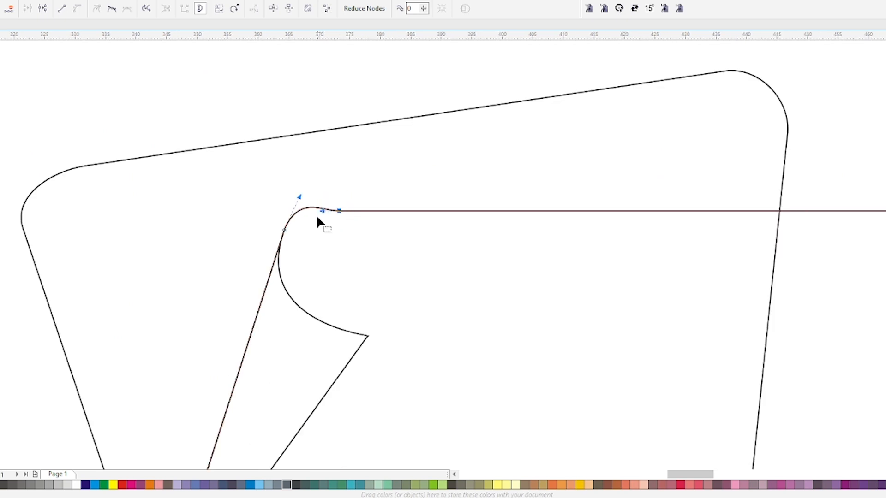
{"action": "left_click_drag", "start_coordinate": [296, 201], "coordinate": [293, 206]}
{"action": "scroll", "coordinate": [298, 226], "scroll_direction": "down", "scroll_amount": 1}
{"action": "key", "text": "space"}
{"action": "left_click", "coordinate": [635, 180]}
Draw a closed triangular tail about 27 × 43 mm pointing downward across the back shape's lower edge.
{"action": "scroll", "coordinate": [433, 244], "scroll_direction": "down", "scroll_amount": 1}
{"action": "key", "text": "F2"}
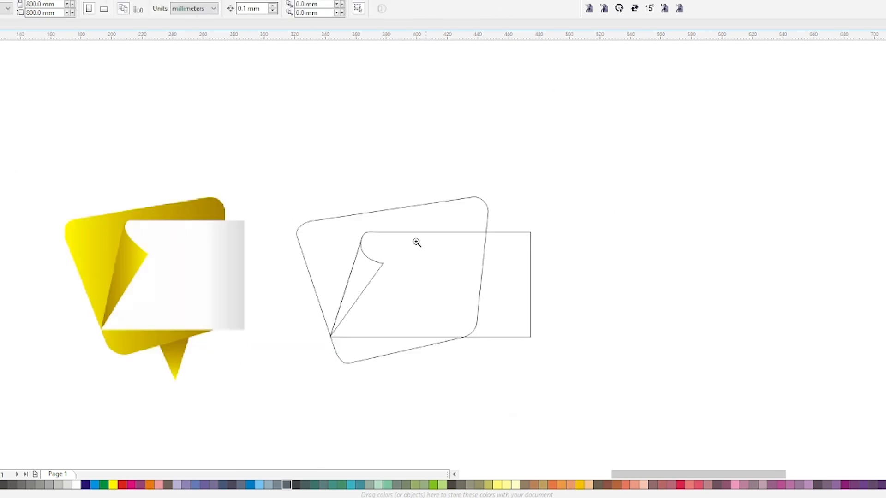
{"action": "left_click_drag", "start_coordinate": [303, 190], "coordinate": [461, 392]}
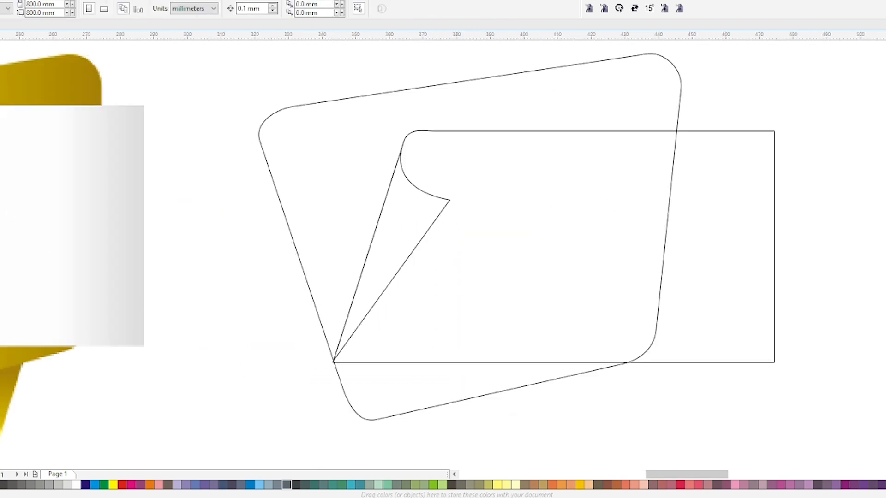
{"action": "key", "text": "F5"}
{"action": "left_click", "coordinate": [460, 350]}
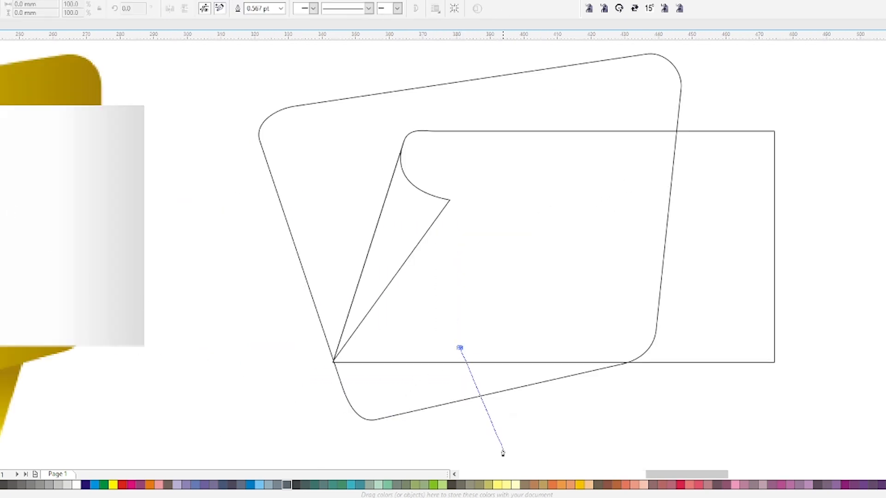
{"action": "left_click", "coordinate": [519, 468]}
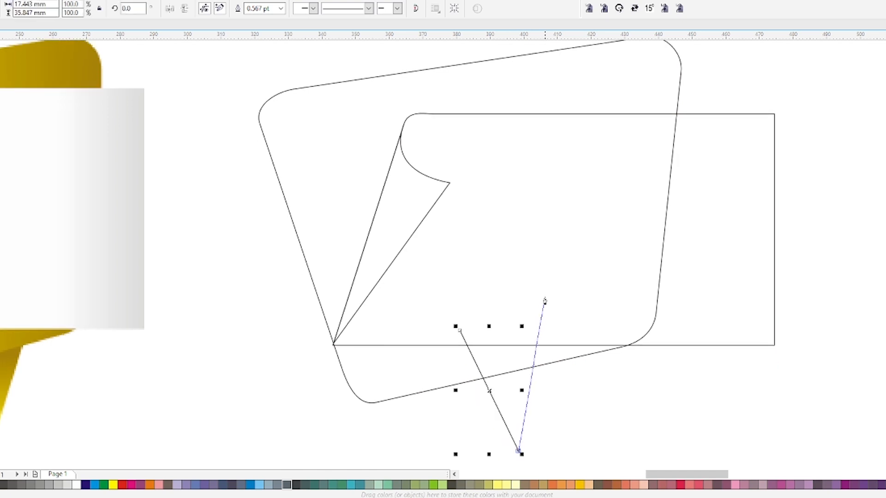
{"action": "left_click", "coordinate": [549, 306]}
{"action": "left_click", "coordinate": [460, 330]}
Fill the front panel with a horizontal linear gradient from light grey at its right edge to white at the left.
{"action": "scroll", "coordinate": [412, 333], "scroll_direction": "down", "scroll_amount": 4}
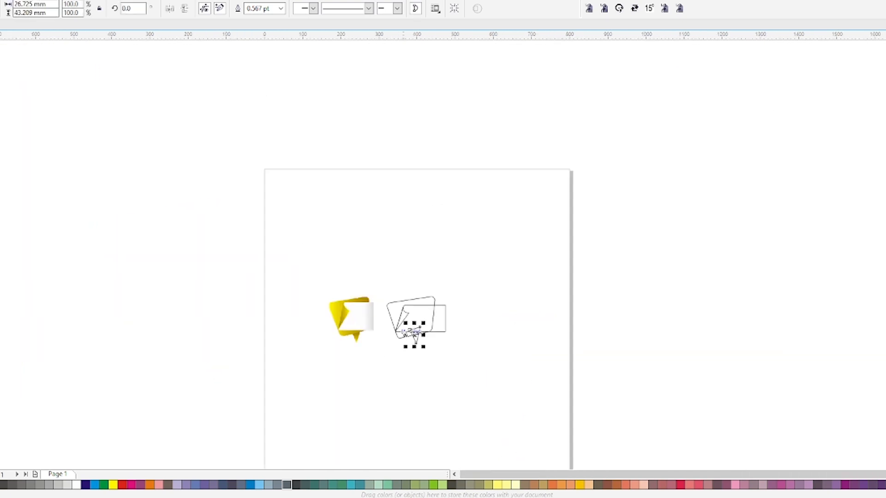
{"action": "left_click_drag", "start_coordinate": [332, 256], "coordinate": [511, 391]}
{"action": "left_click", "coordinate": [589, 294]}
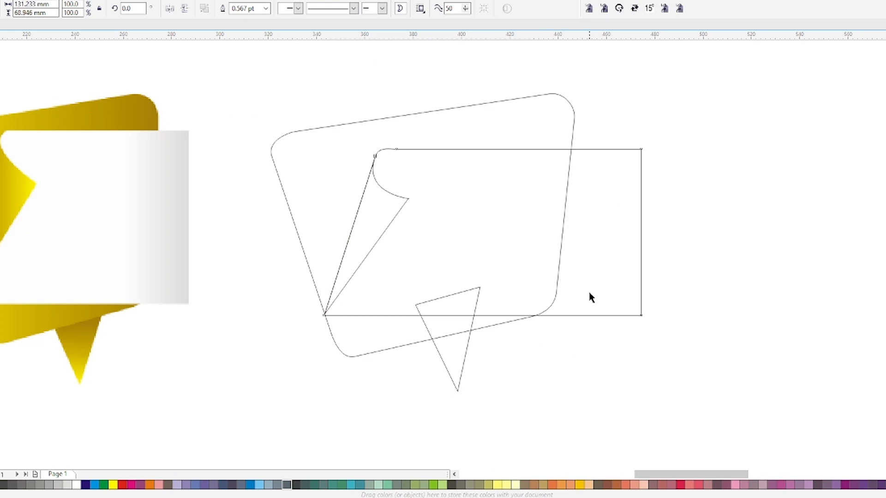
{"action": "left_click", "coordinate": [31, 487]}
{"action": "key", "text": "g"}
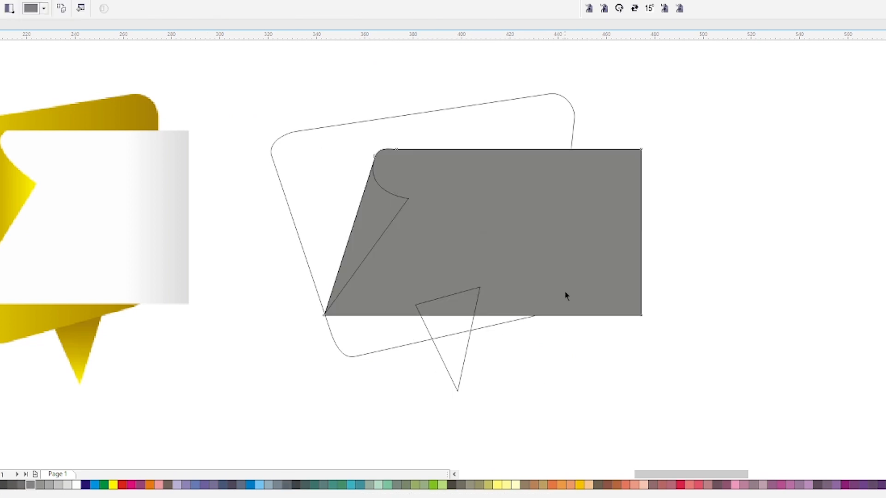
{"action": "left_click_drag", "start_coordinate": [661, 227], "coordinate": [351, 226]}
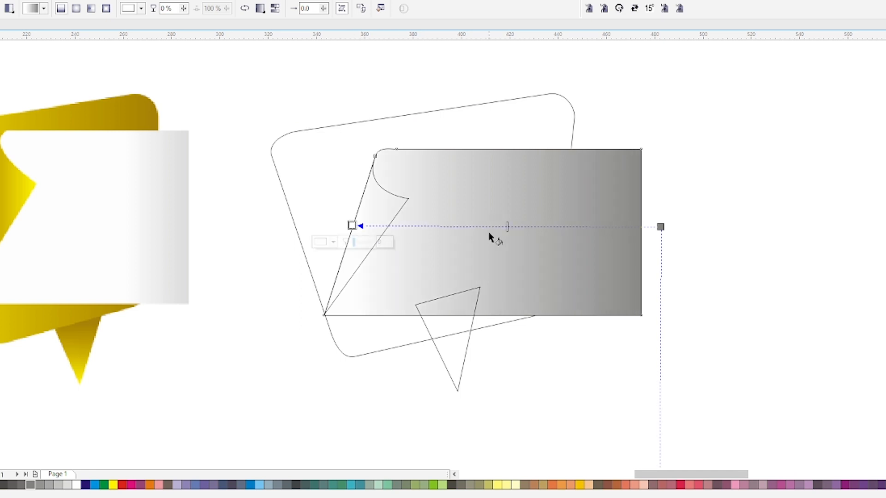
{"action": "left_click_drag", "start_coordinate": [660, 226], "coordinate": [641, 227]}
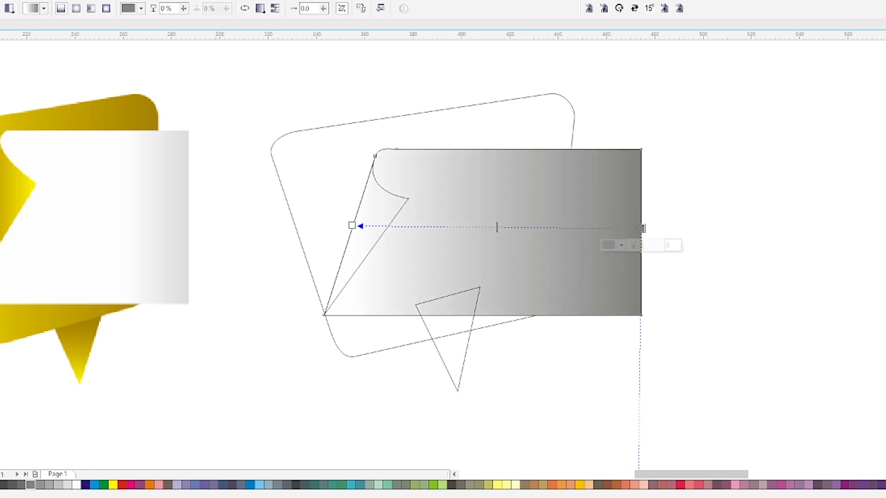
{"action": "left_click", "coordinate": [58, 484]}
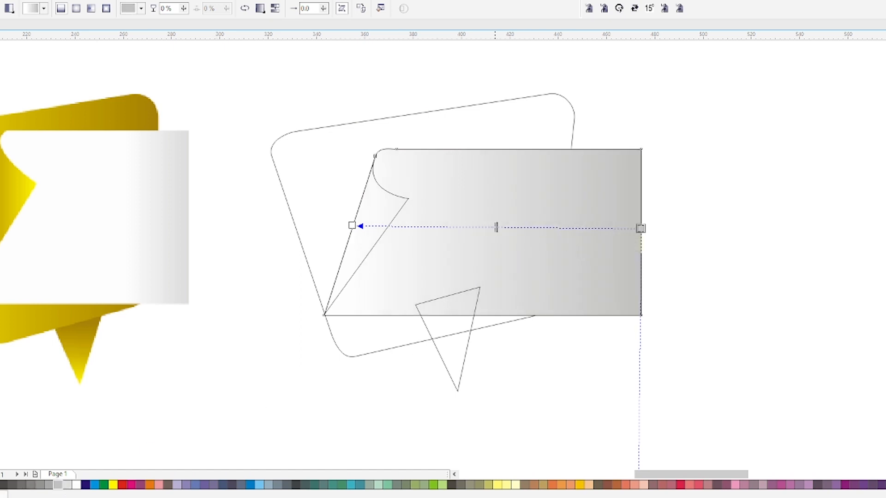
{"action": "key", "text": "space"}
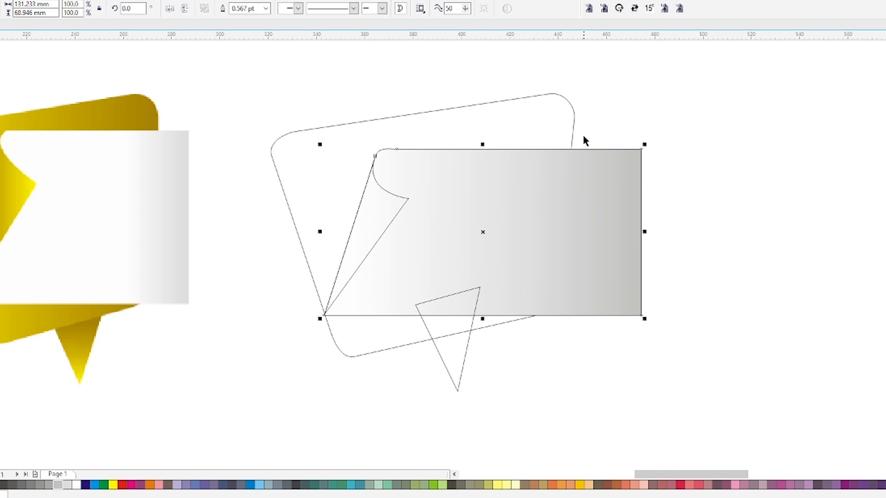
Fill the tilted back shape with red and apply a horizontal linear gradient with red at both ends.
{"action": "left_click", "coordinate": [571, 127]}
{"action": "left_click", "coordinate": [123, 484]}
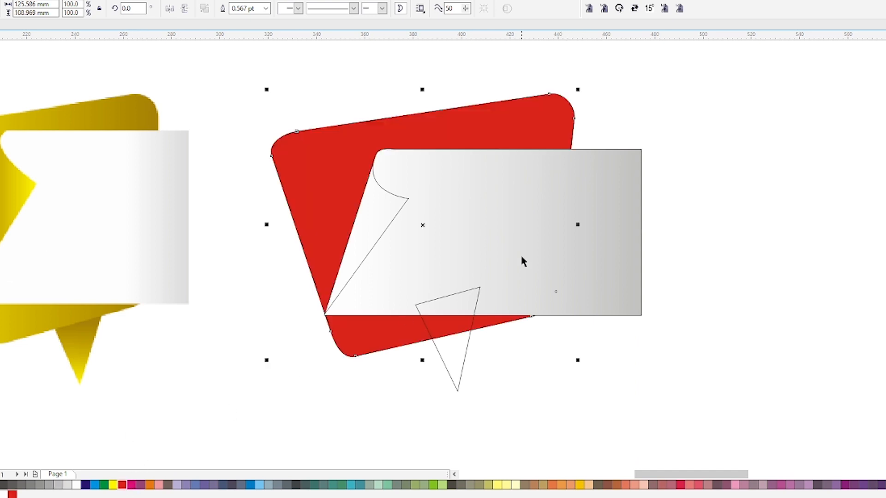
{"action": "key", "text": "g"}
{"action": "left_click_drag", "start_coordinate": [563, 190], "coordinate": [295, 191]}
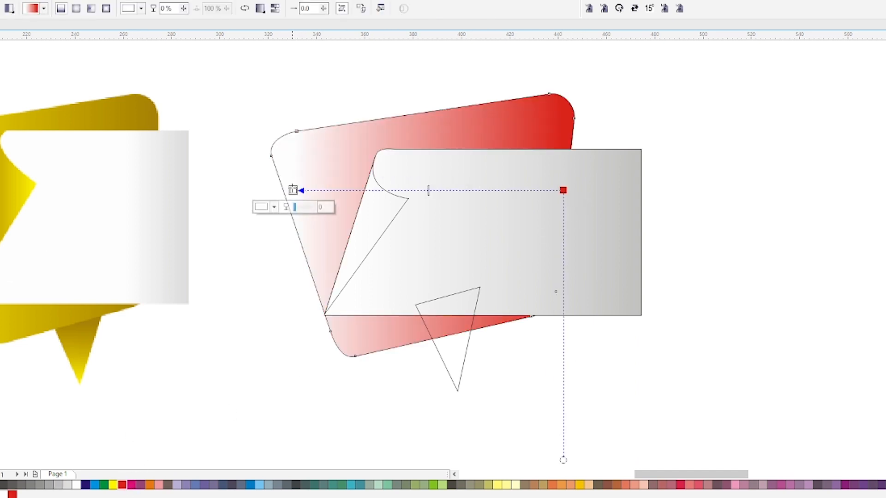
{"action": "left_click", "coordinate": [123, 484]}
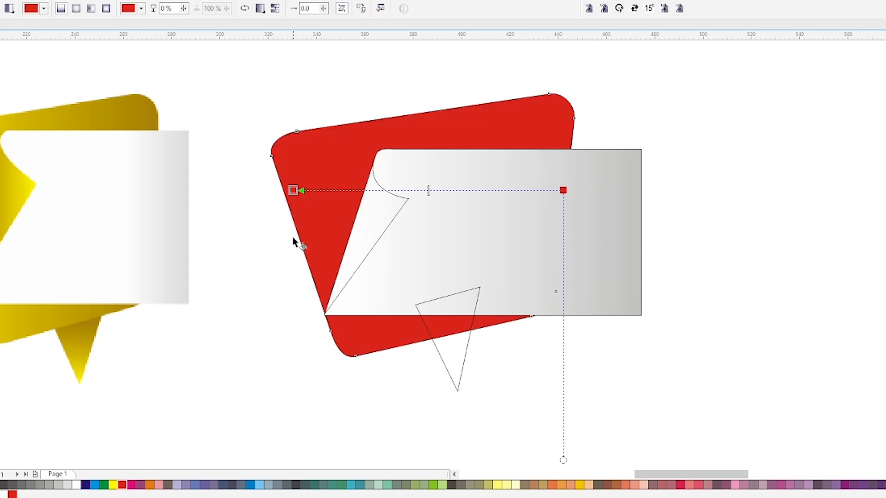
Set the right end of the back shape's gradient to a dark red of C55 M97 Y96 K13.
{"action": "left_click", "coordinate": [563, 190]}
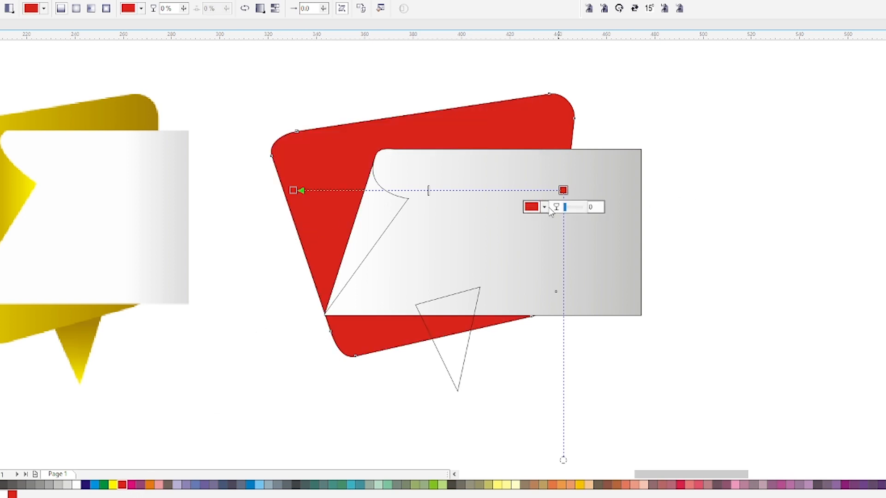
{"action": "left_click", "coordinate": [532, 207]}
{"action": "left_click", "coordinate": [586, 288]}
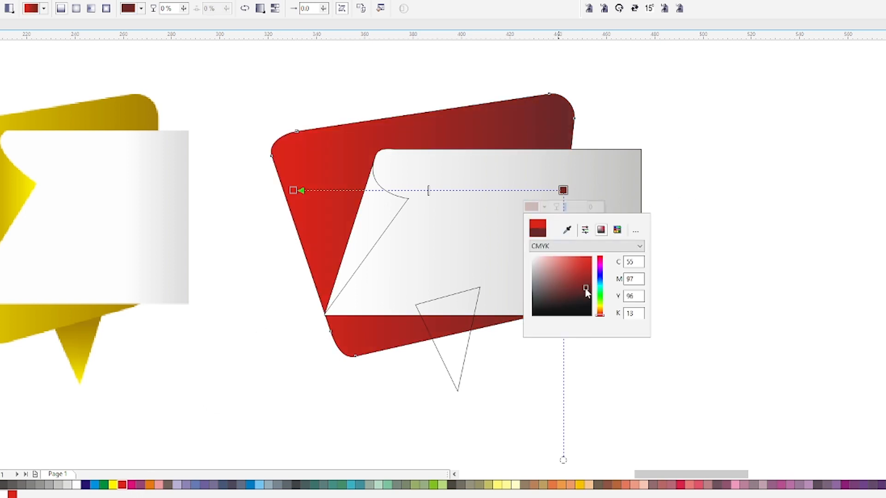
{"action": "left_click", "coordinate": [504, 146]}
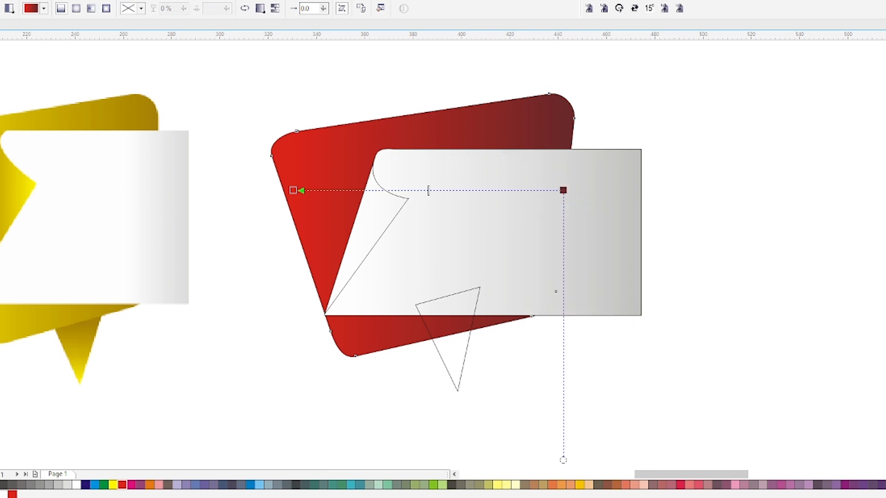
Copy the back shape's gradient onto the fold and the triangular tail, and remove the outlines from all the banner parts.
{"action": "key", "text": "space"}
{"action": "left_click_drag", "start_coordinate": [491, 131], "coordinate": [382, 212]}
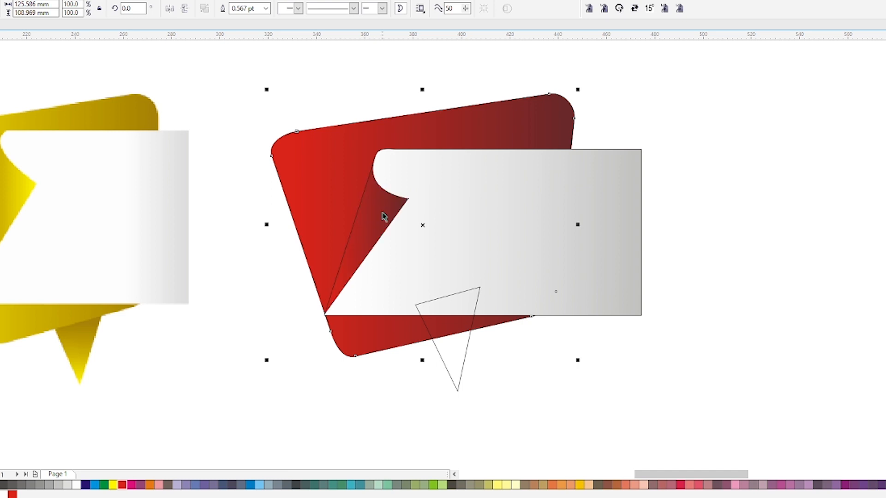
{"action": "left_click_drag", "start_coordinate": [382, 329], "coordinate": [447, 355]}
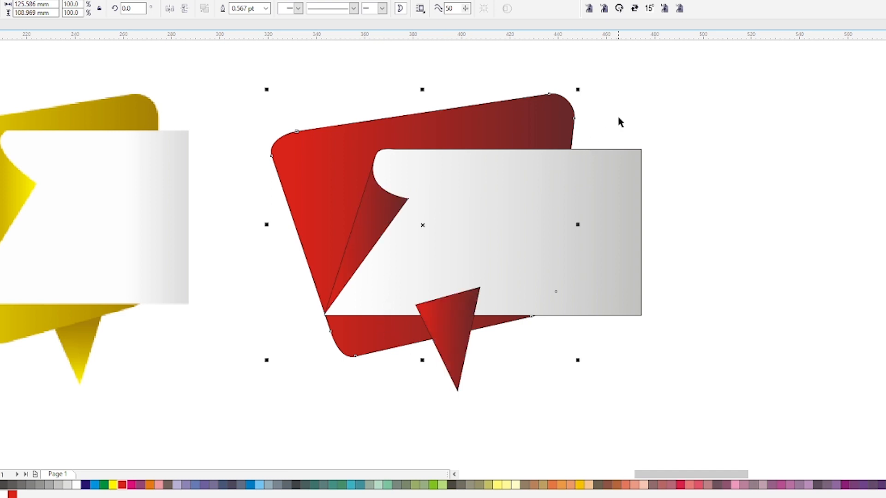
{"action": "left_click_drag", "start_coordinate": [620, 121], "coordinate": [336, 387]}
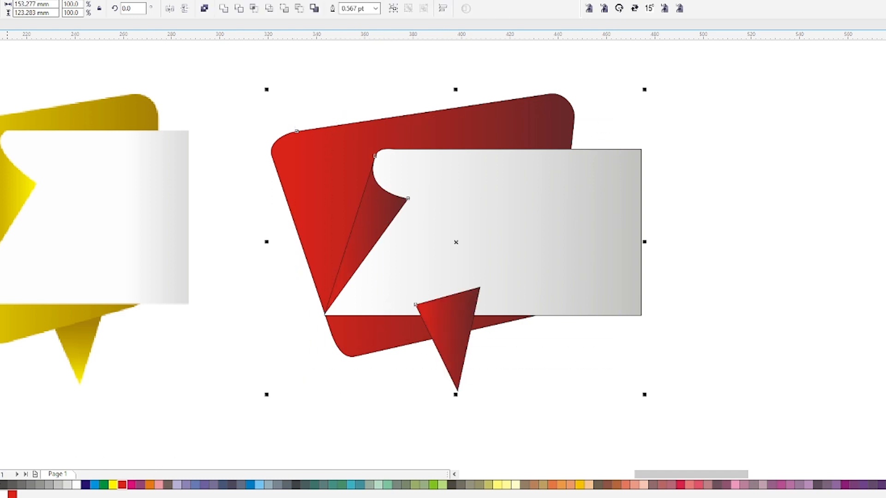
Adjust the fold's left edge and its upper node so it fits closely against the panel's rounded corner.
{"action": "left_click", "coordinate": [390, 220]}
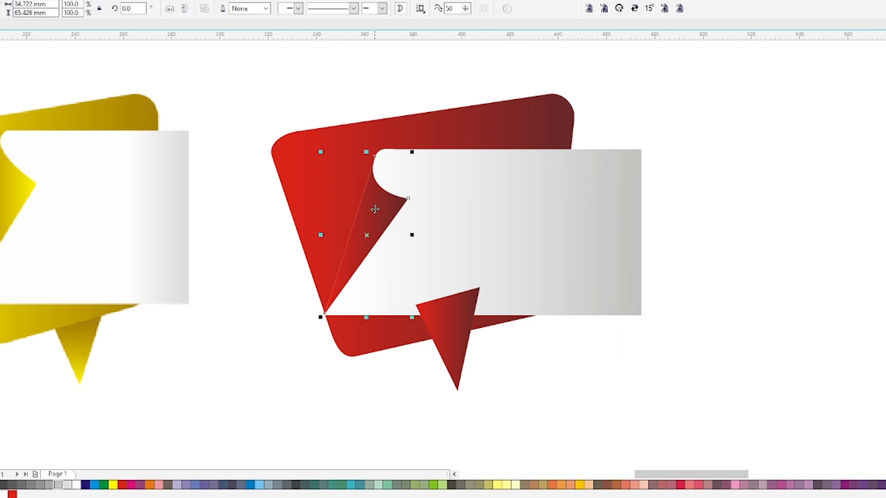
{"action": "key", "text": "F10"}
{"action": "scroll", "coordinate": [364, 220], "scroll_direction": "up", "scroll_amount": 5}
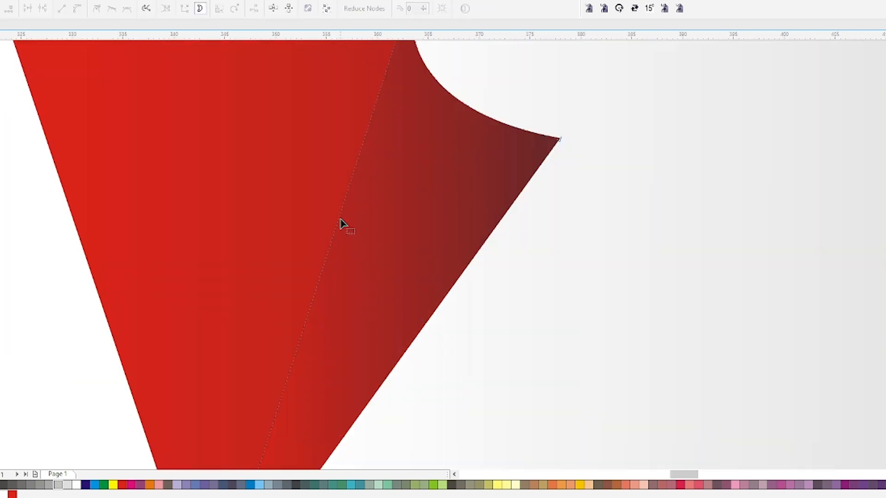
{"action": "left_click", "coordinate": [338, 222]}
{"action": "scroll", "coordinate": [339, 223], "scroll_direction": "down", "scroll_amount": 2}
{"action": "key", "text": "space"}
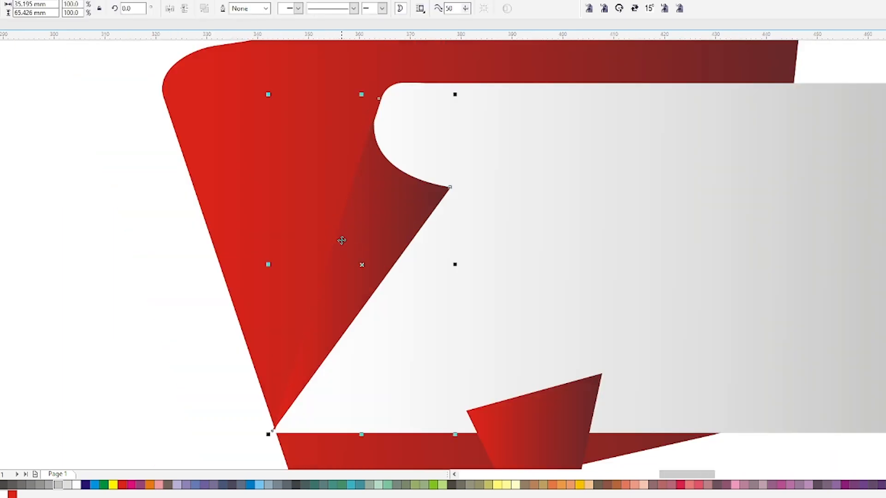
{"action": "key", "text": "space"}
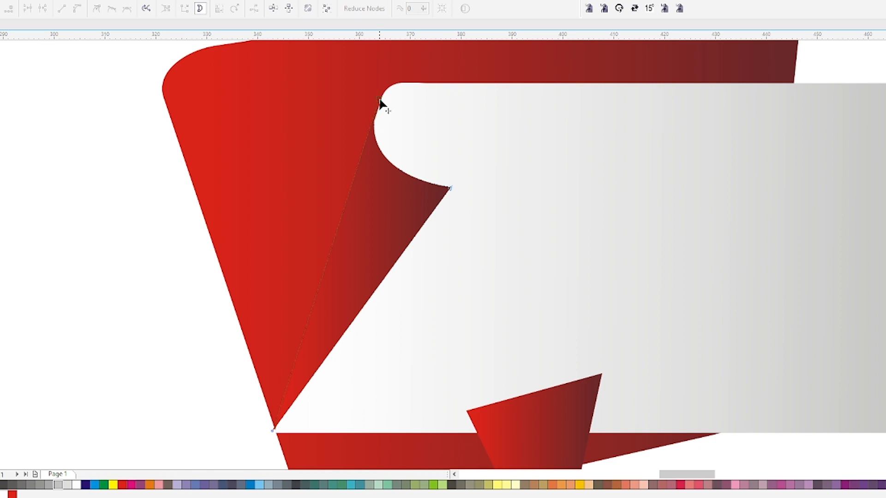
{"action": "left_click", "coordinate": [381, 97]}
{"action": "scroll", "coordinate": [318, 221], "scroll_direction": "down", "scroll_amount": 2}
{"action": "key", "text": "space"}
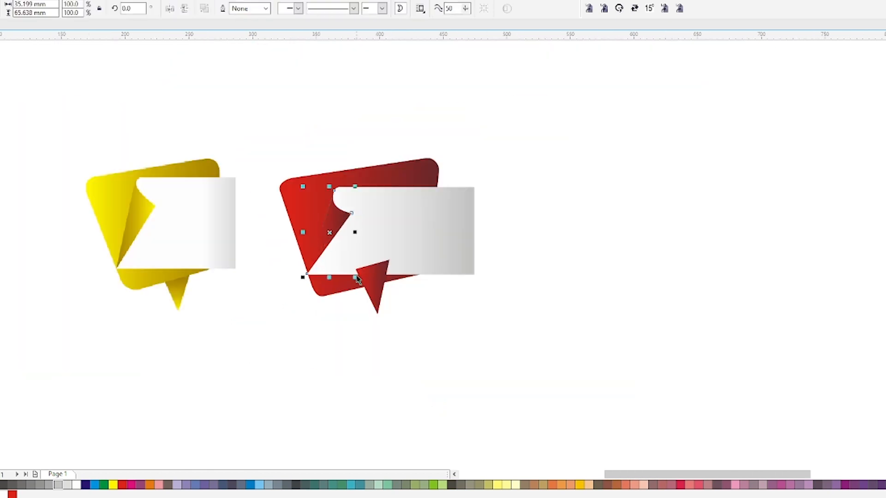
{"action": "left_click", "coordinate": [473, 331]}
{"action": "scroll", "coordinate": [299, 255], "scroll_direction": "up", "scroll_amount": 1}
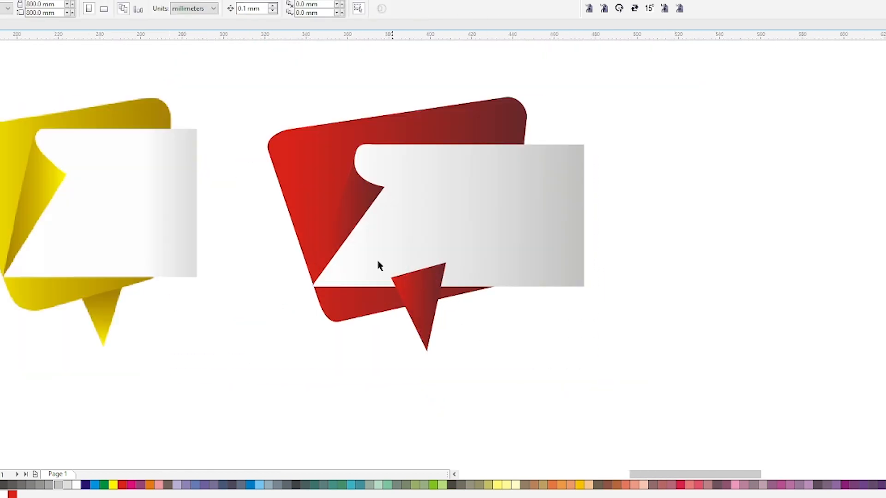
Redirect the fold's gradient to run diagonally from dark red along its left edge to bright red along its right edge.
{"action": "left_click", "coordinate": [347, 200]}
{"action": "key", "text": "g"}
{"action": "left_click_drag", "start_coordinate": [382, 199], "coordinate": [367, 165]}
{"action": "left_click_drag", "start_coordinate": [316, 199], "coordinate": [324, 239]}
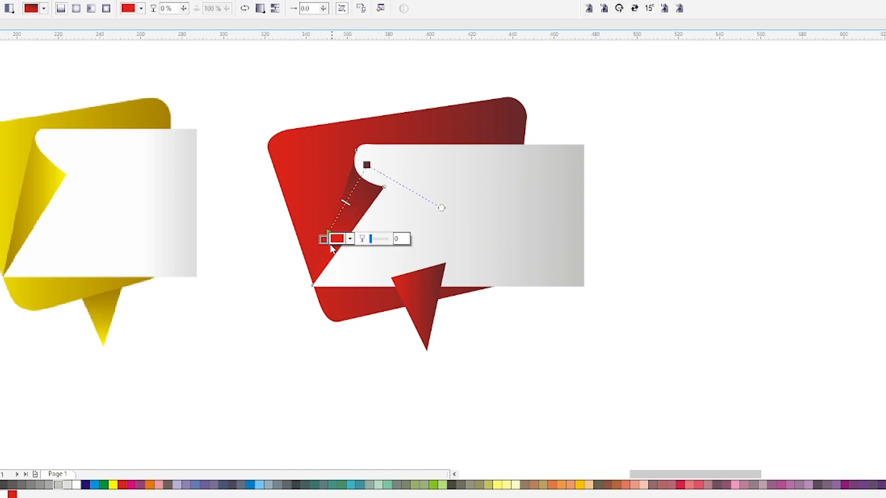
{"action": "left_click_drag", "start_coordinate": [304, 278], "coordinate": [408, 186]}
{"action": "left_click_drag", "start_coordinate": [388, 233], "coordinate": [363, 214]}
{"action": "key", "text": "space"}
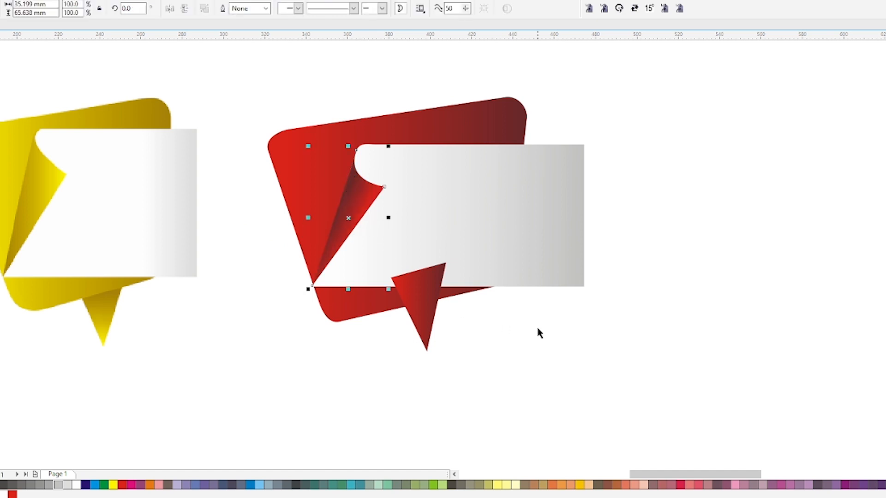
{"action": "left_click", "coordinate": [538, 333]}
Send the triangular tail behind the back shape and select it for gradient editing.
{"action": "left_click", "coordinate": [423, 308]}
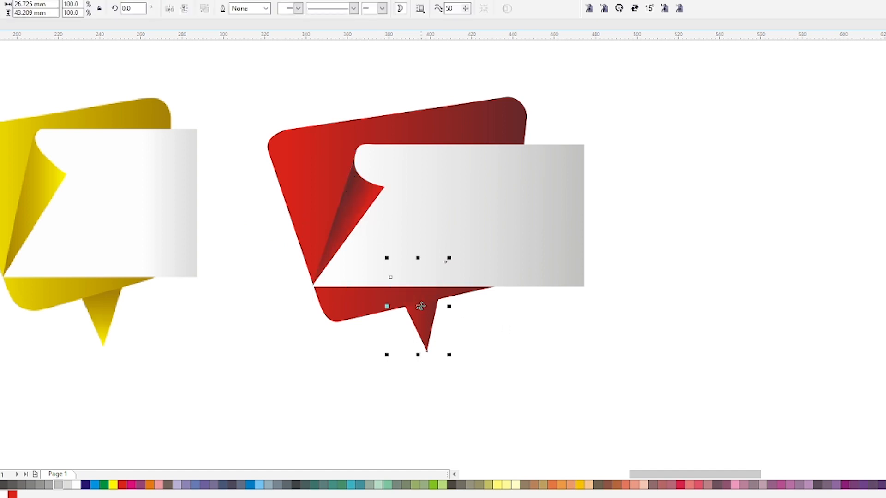
{"action": "key", "text": "space"}
{"action": "left_click", "coordinate": [417, 308]}
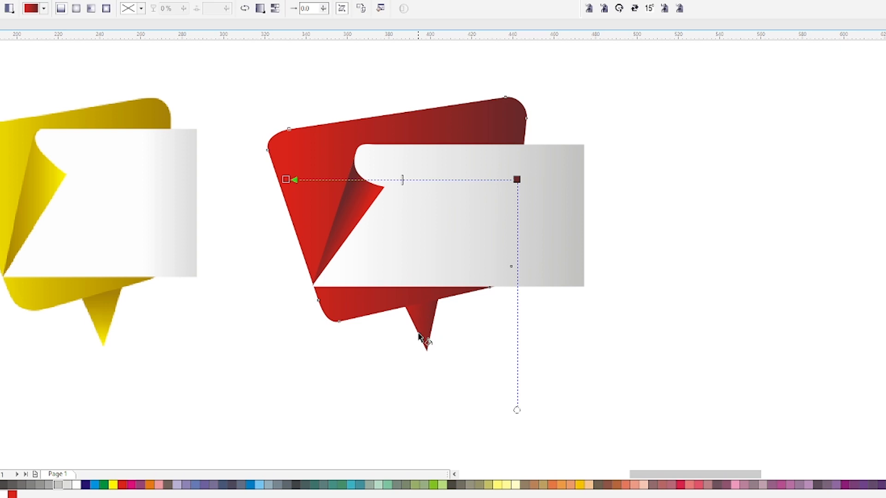
{"action": "left_click", "coordinate": [420, 333]}
Try running the tail's gradient diagonally from dark red at its upper left to bright red at its right side.
{"action": "left_click_drag", "start_coordinate": [421, 315], "coordinate": [431, 328]}
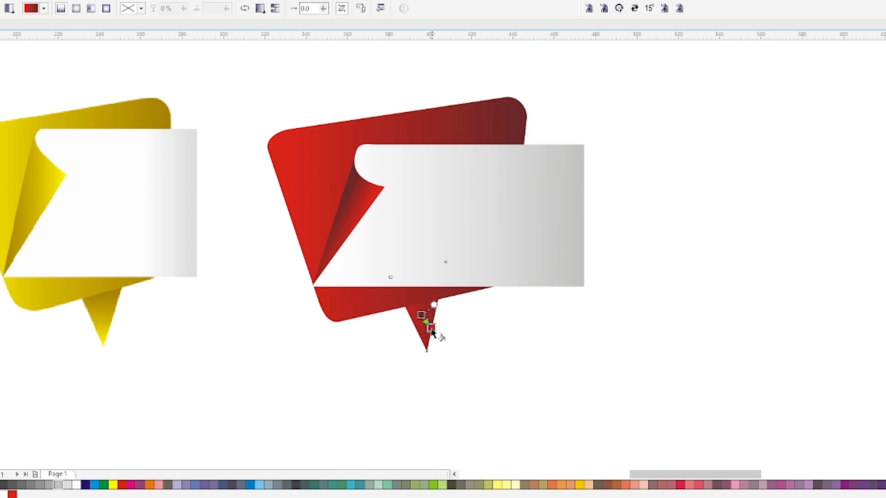
{"action": "left_click_drag", "start_coordinate": [389, 303], "coordinate": [443, 324]}
{"action": "key", "text": "space"}
{"action": "key", "text": "space"}
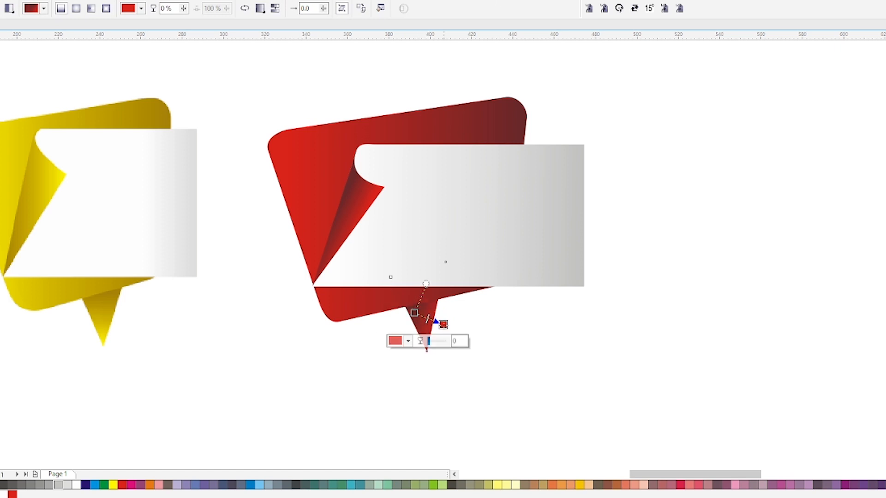
{"action": "key", "text": "space"}
{"action": "left_click", "coordinate": [524, 361]}
{"action": "key", "text": "space"}
Redirect the tail's gradient to run from dark red at its lower left to bright red at its upper right.
{"action": "left_click", "coordinate": [424, 340]}
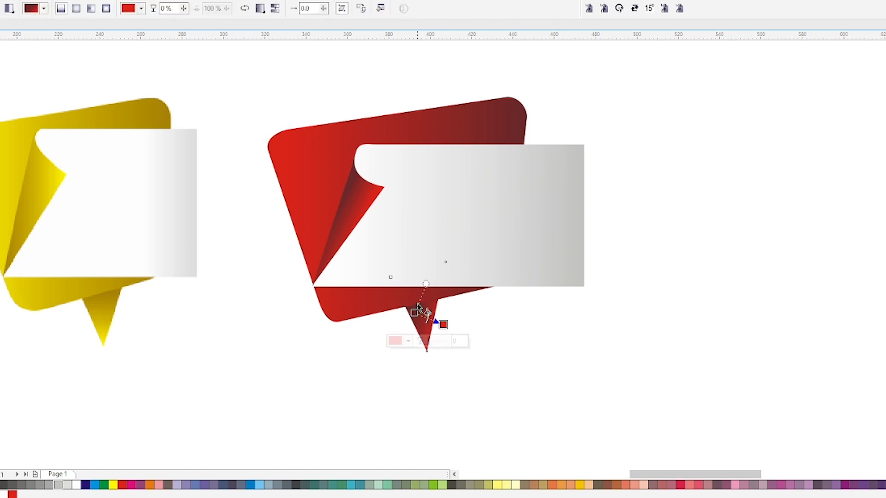
{"action": "left_click_drag", "start_coordinate": [417, 350], "coordinate": [442, 312]}
{"action": "left_click_drag", "start_coordinate": [417, 350], "coordinate": [411, 334]}
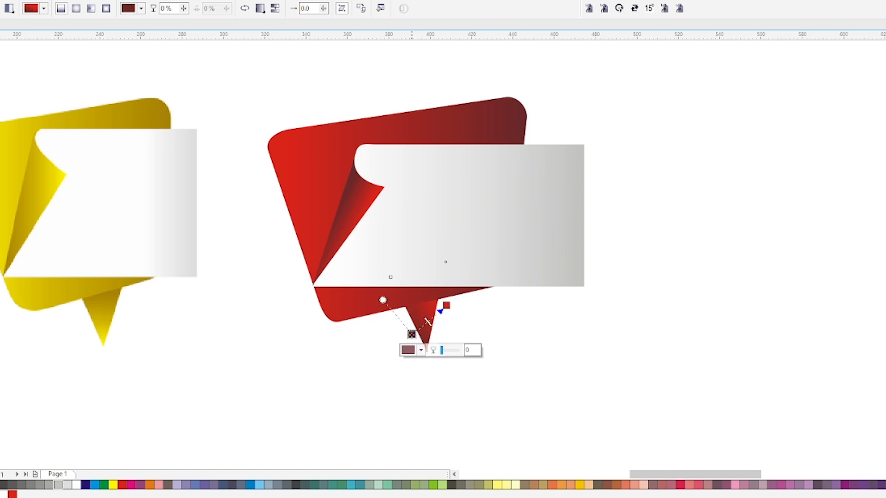
{"action": "key", "text": "space"}
{"action": "left_click", "coordinate": [549, 325]}
Group all the parts of the red banner into one object.
{"action": "left_click_drag", "start_coordinate": [283, 97], "coordinate": [630, 361]}
{"action": "key", "text": "ctrl+f"}
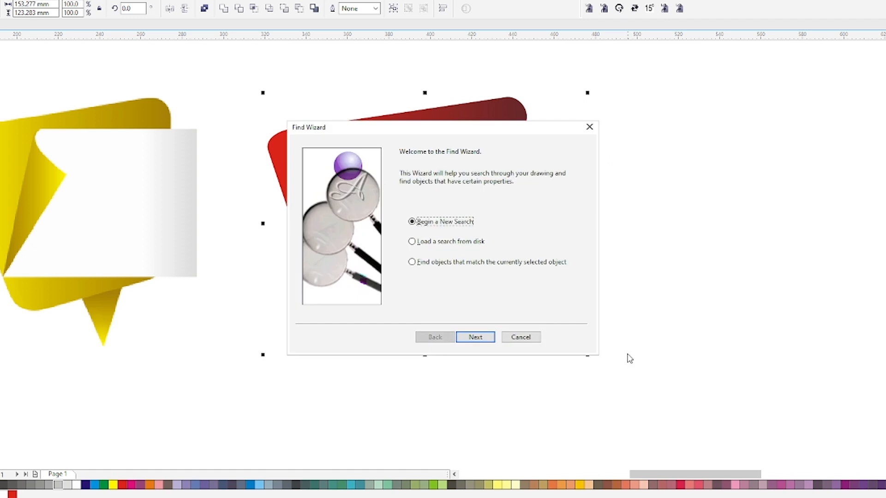
{"action": "left_click", "coordinate": [514, 337]}
{"action": "key", "text": "ctrl+g"}
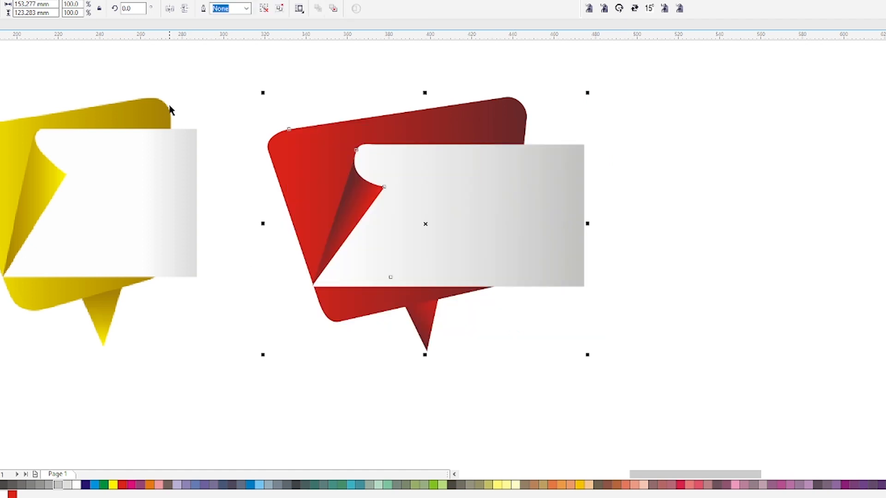
Delete the yellow sample banner and preview the red banner in full screen.
{"action": "left_click", "coordinate": [88, 233]}
{"action": "key", "text": "Delete"}
{"action": "left_click", "coordinate": [387, 201]}
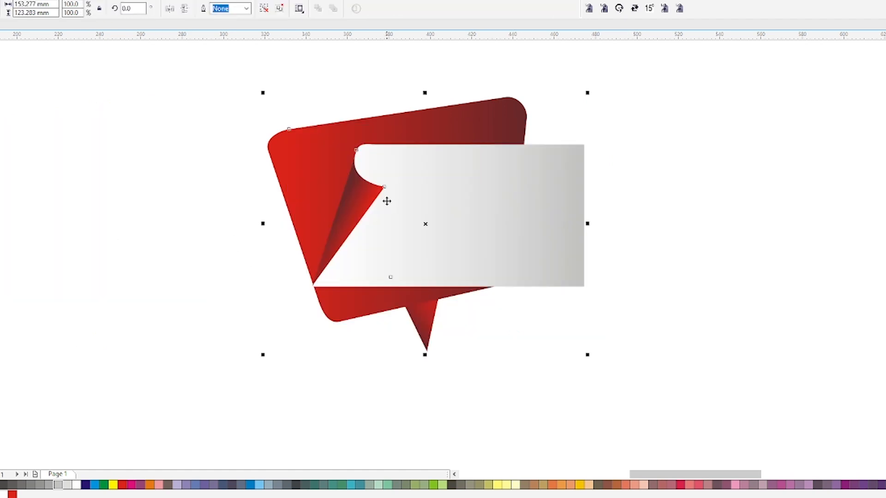
{"action": "scroll", "coordinate": [386, 201], "scroll_direction": "up", "scroll_amount": 1}
{"action": "key", "text": "F9"}
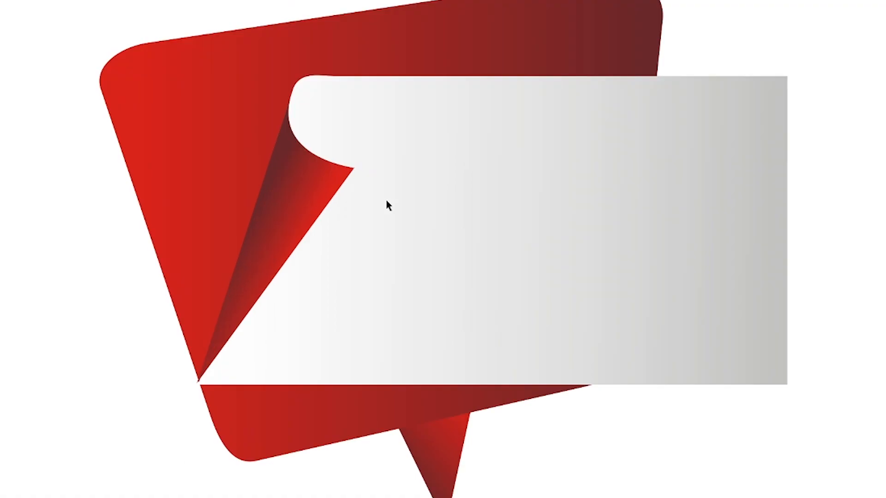